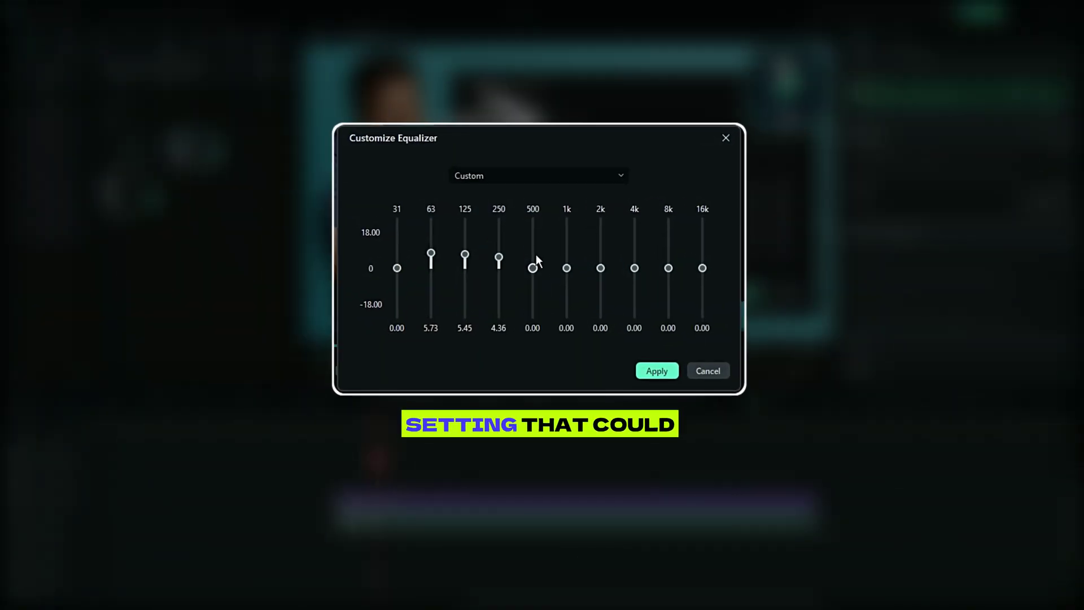
Step: Raise the 500 Hz and 1k bands in the demo Customize Equalizer
drag(536, 257, 566, 254)
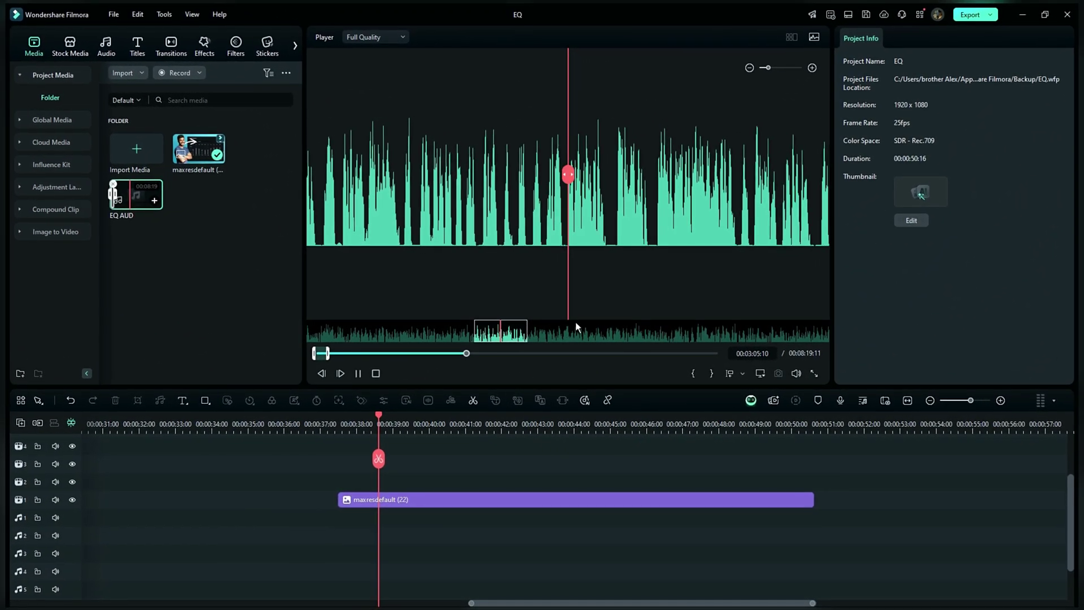
Step: Place EQ AUD on audio track 2 under maxresdefault and bring its Equalizer setting into view
drag(136, 194, 318, 517)
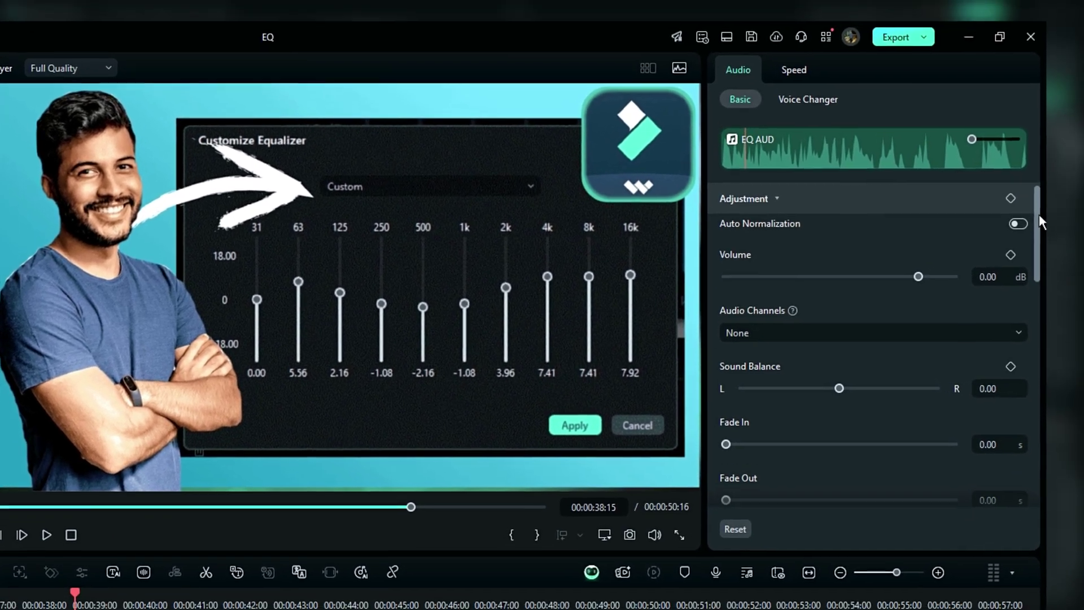
drag(1038, 215, 1041, 355)
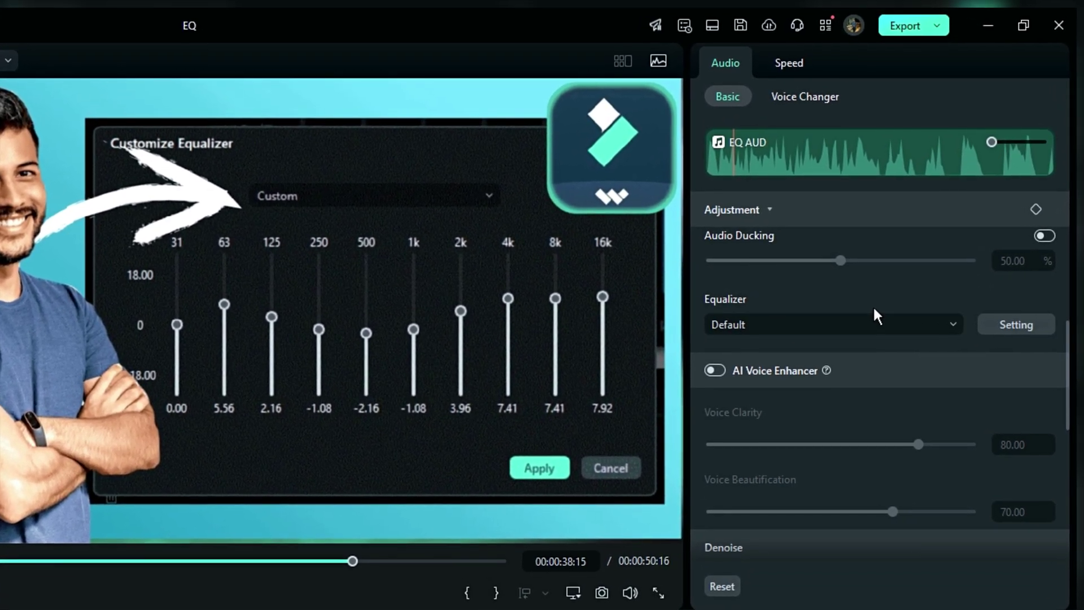
Step: Load the Soft preset in EQ AUD's Customize Equalizer
click(1010, 327)
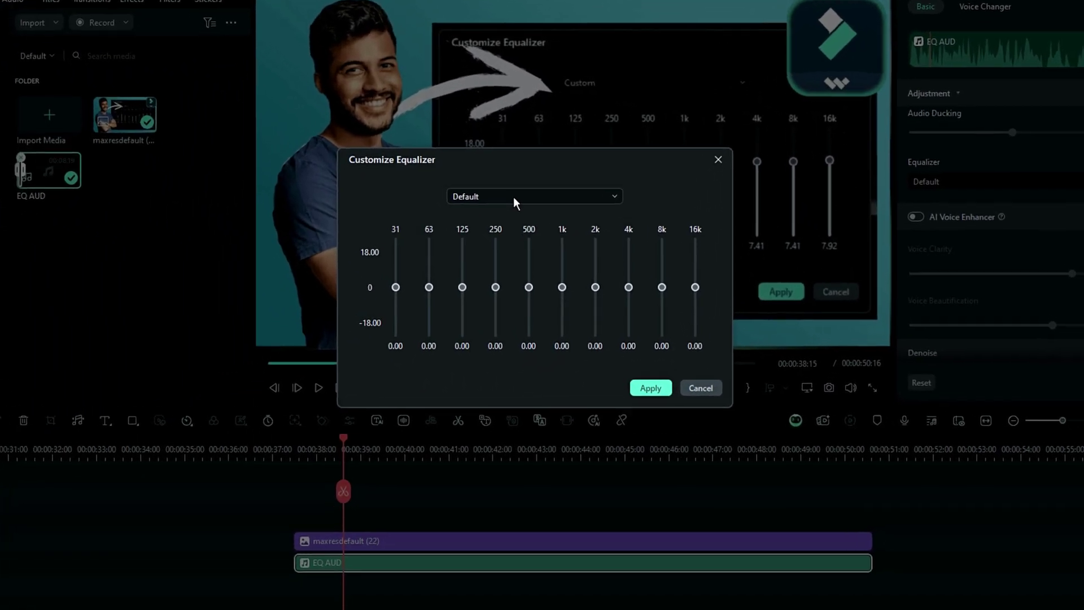
click(513, 197)
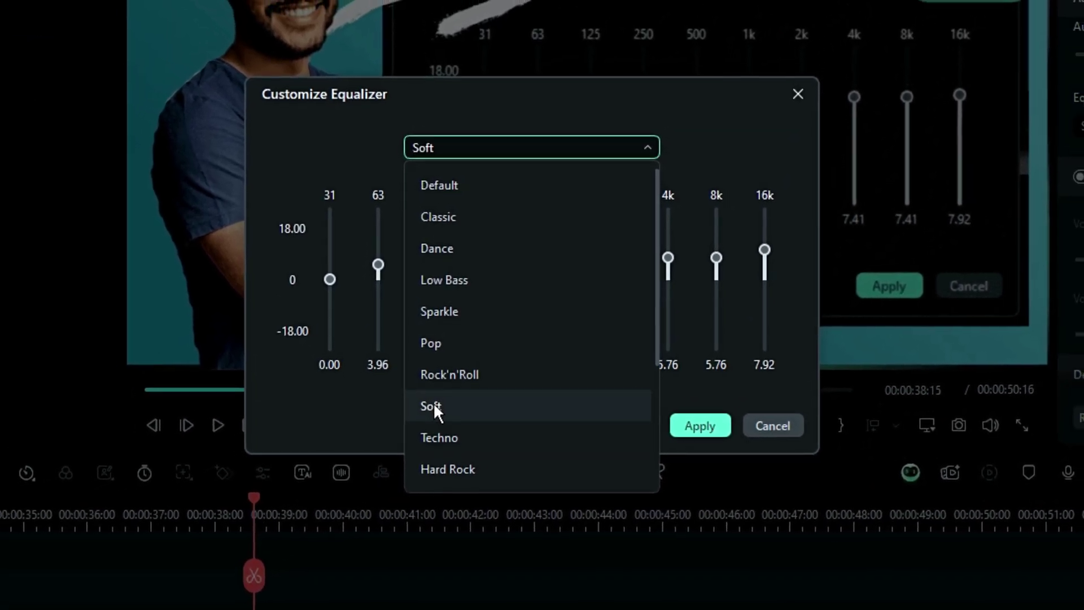
click(435, 402)
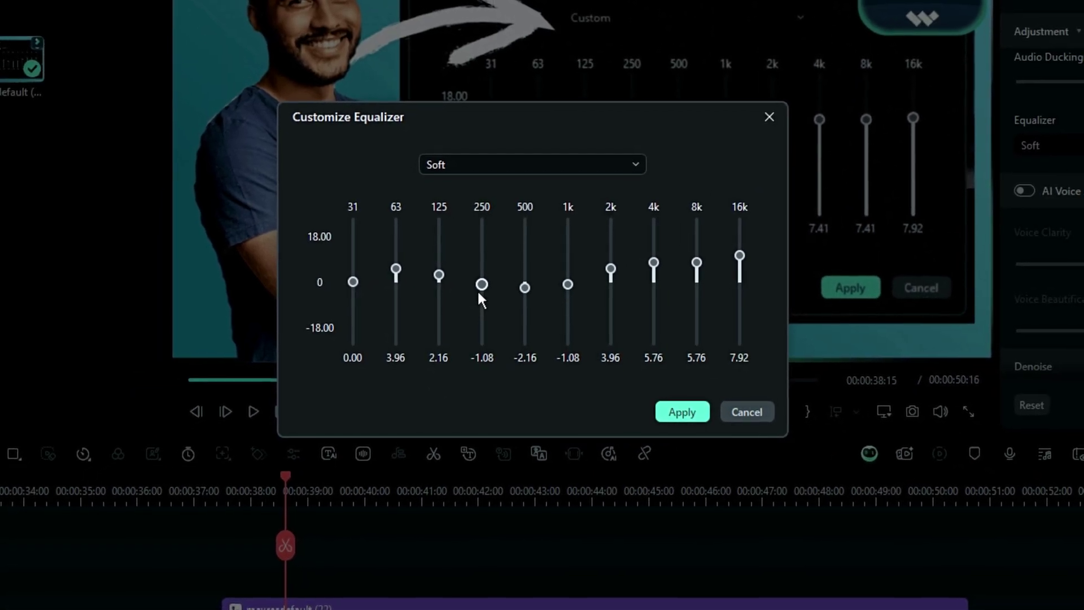
Step: Boost 31 Hz, set 250 Hz -2.45, 4k 4.64, 8k 7.64, 16k 10.91, then apply
drag(359, 282, 430, 270)
drag(492, 282, 492, 286)
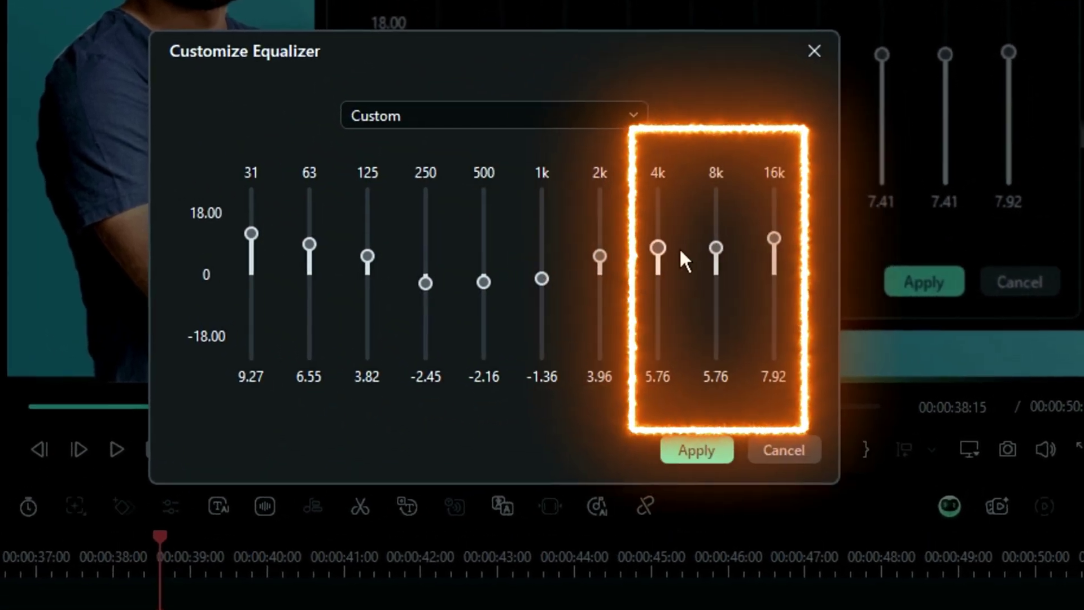
drag(807, 248, 806, 237)
drag(757, 255, 757, 253)
drag(692, 240, 688, 234)
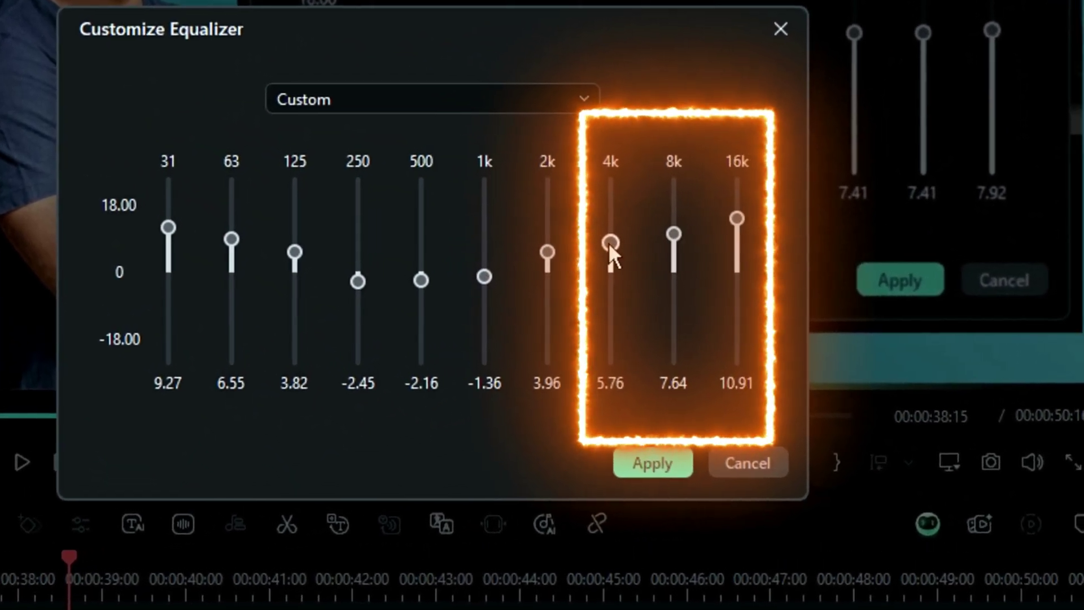
drag(624, 244, 624, 249)
drag(562, 252, 562, 253)
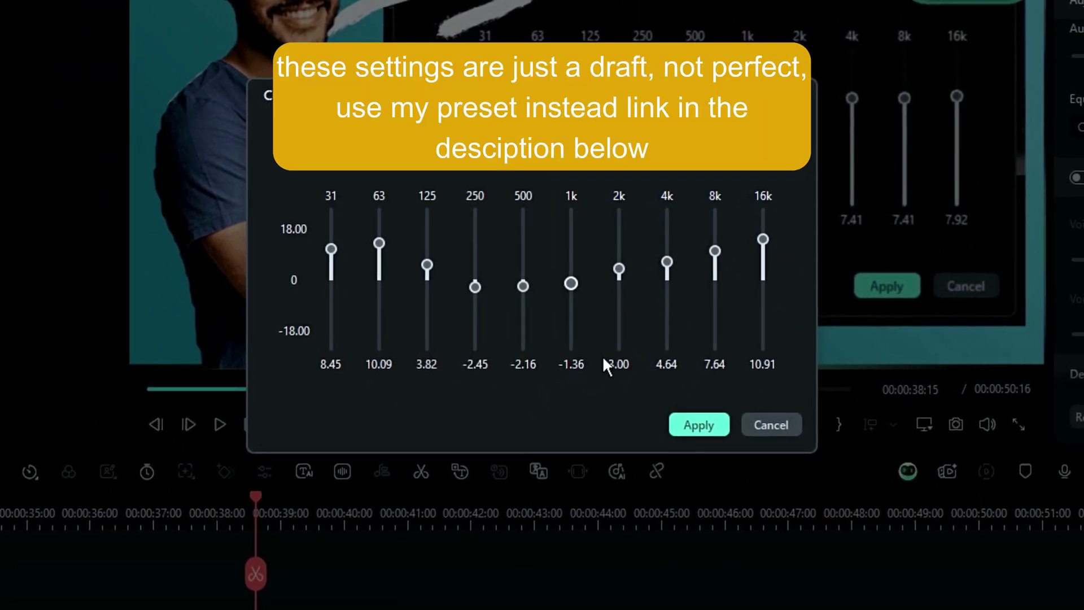
click(712, 429)
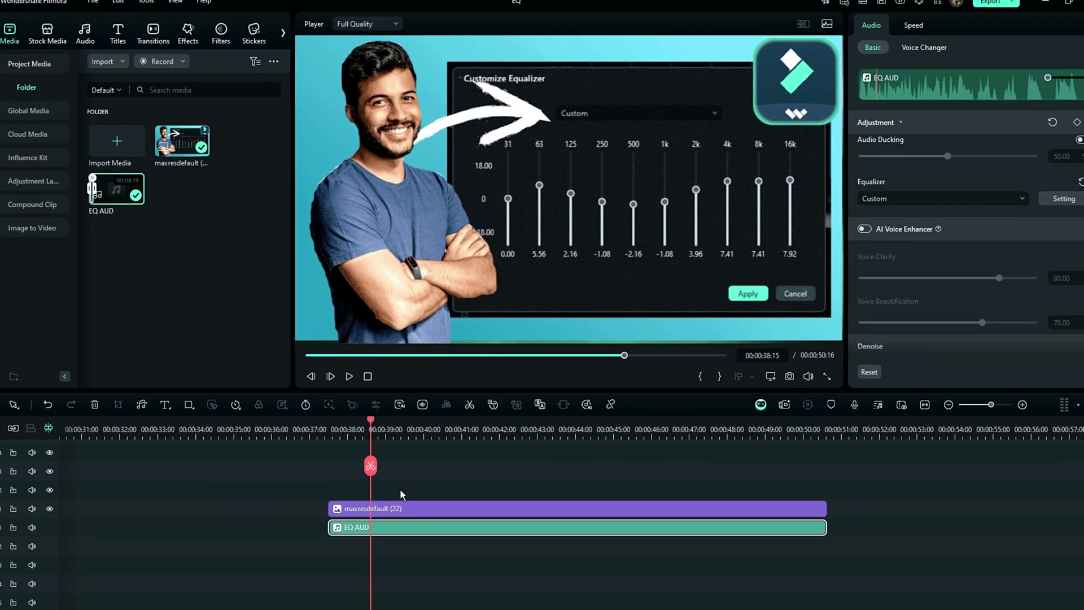
Step: Split EQ AUD at 00:00:38:08 and select the first piece
scroll(402, 488, up, 5)
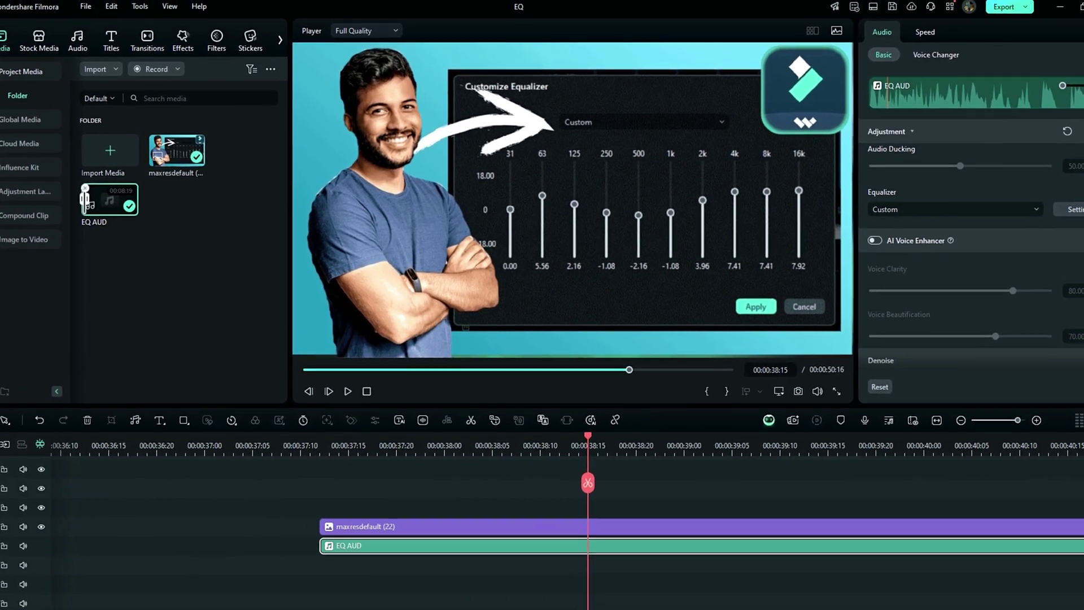
scroll(580, 598, up, 1)
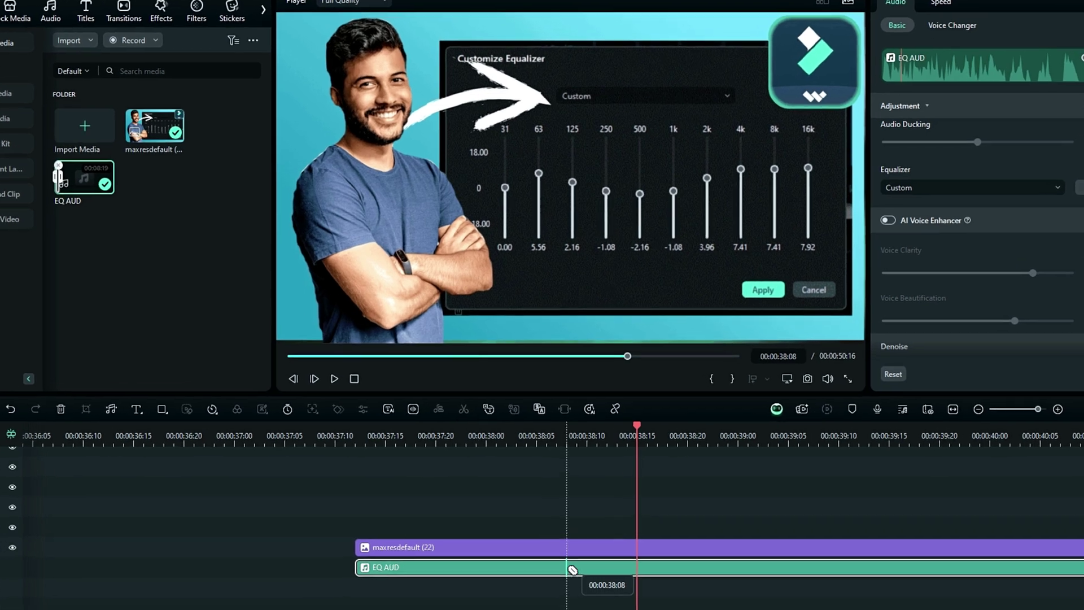
click(569, 568)
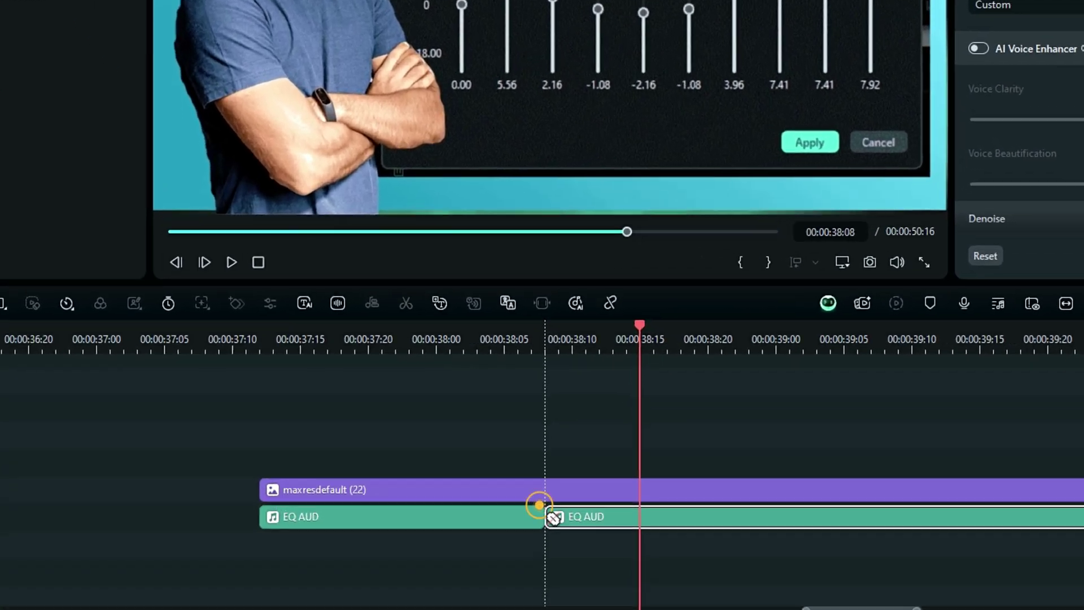
click(477, 508)
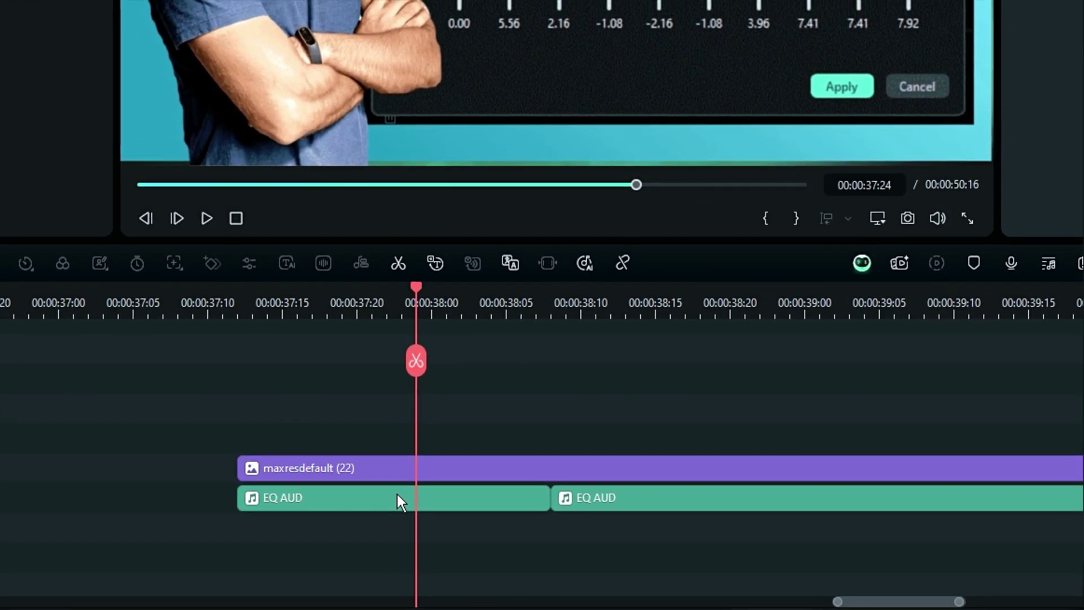
click(396, 495)
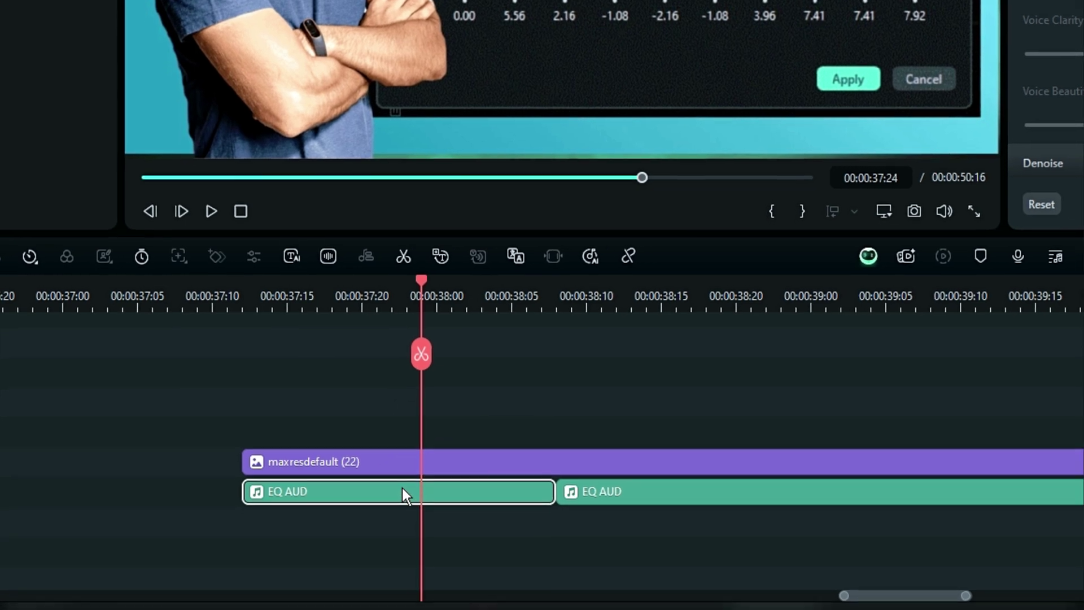
Step: Convert the first EQ AUD piece into a compound clip named 'EQ PRESETTY'
right_click(401, 494)
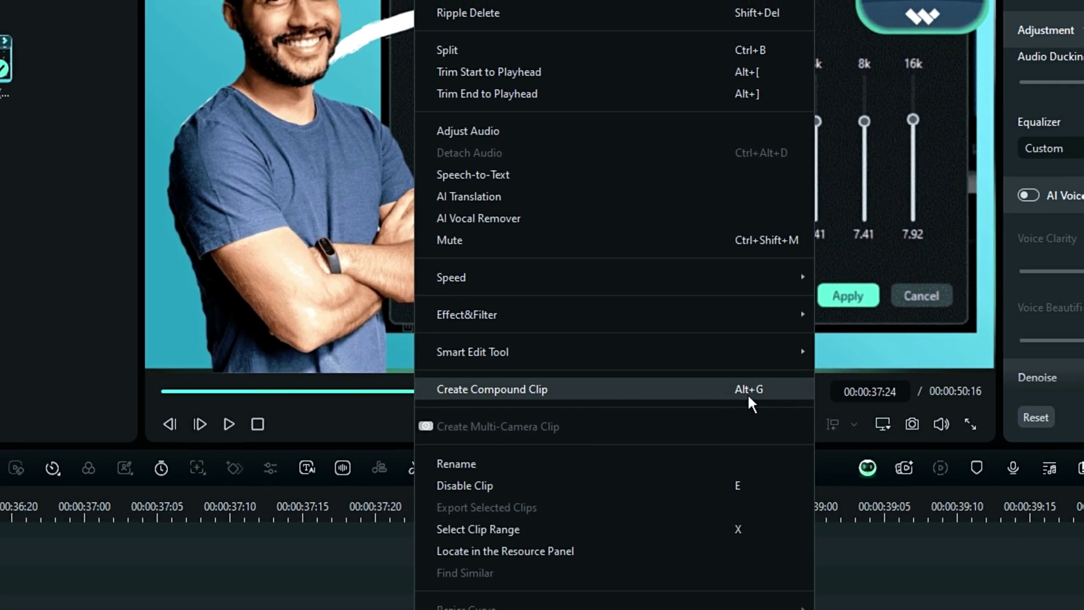
click(745, 389)
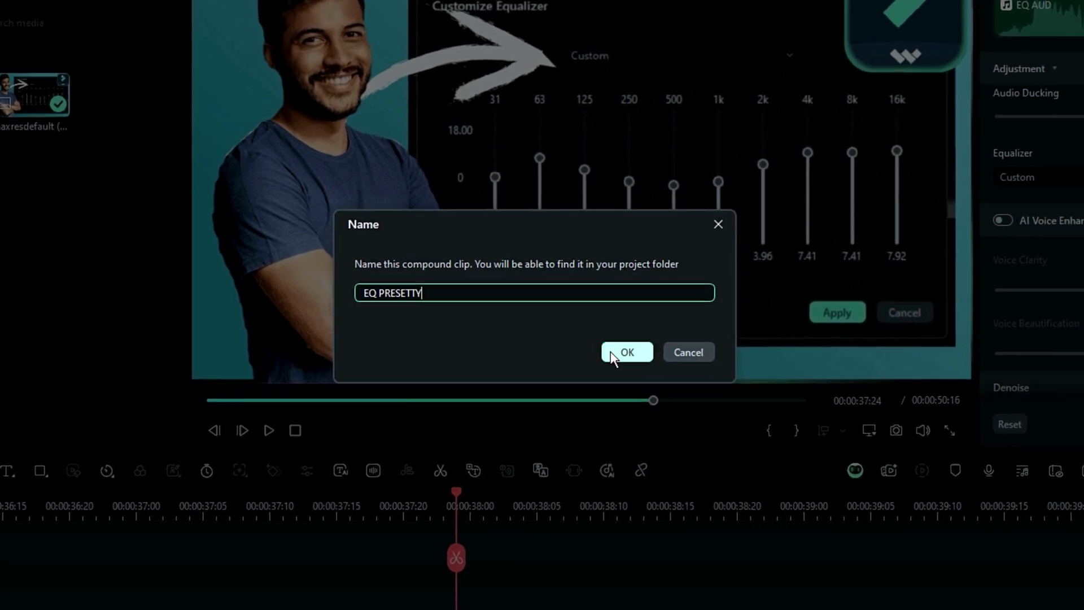
click(603, 350)
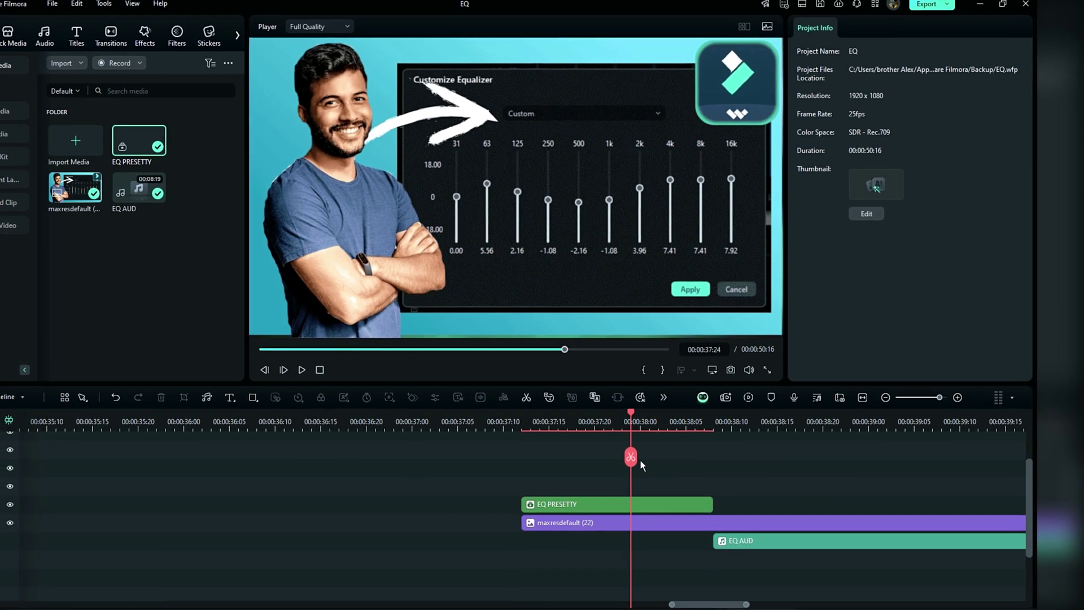
Step: Save the EQ PRESETTY timeline clip as a Custom compound clip
drag(602, 458, 611, 458)
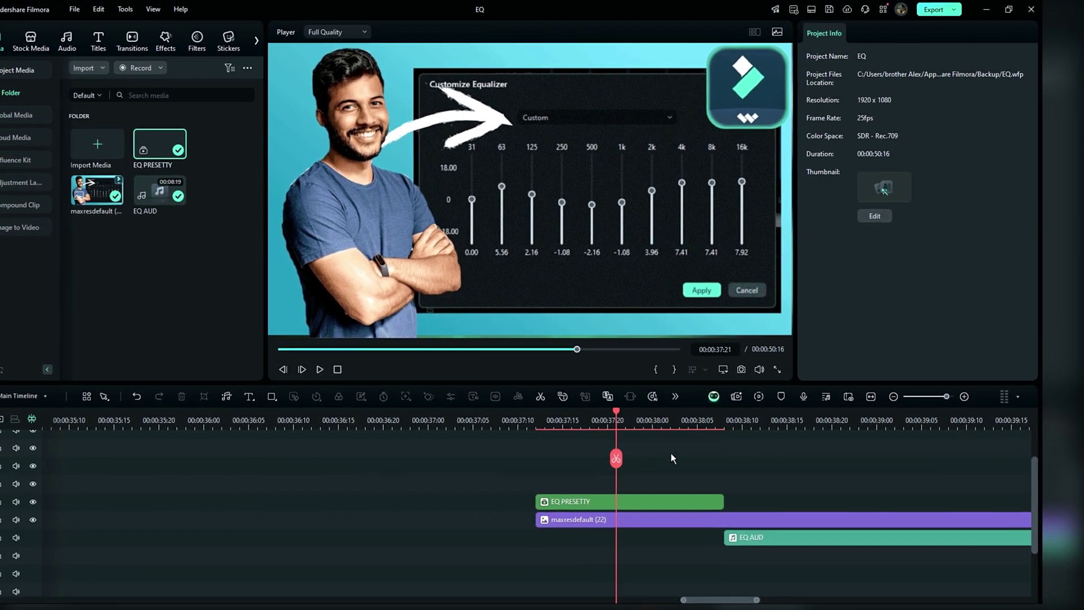
scroll(735, 427, up, 2)
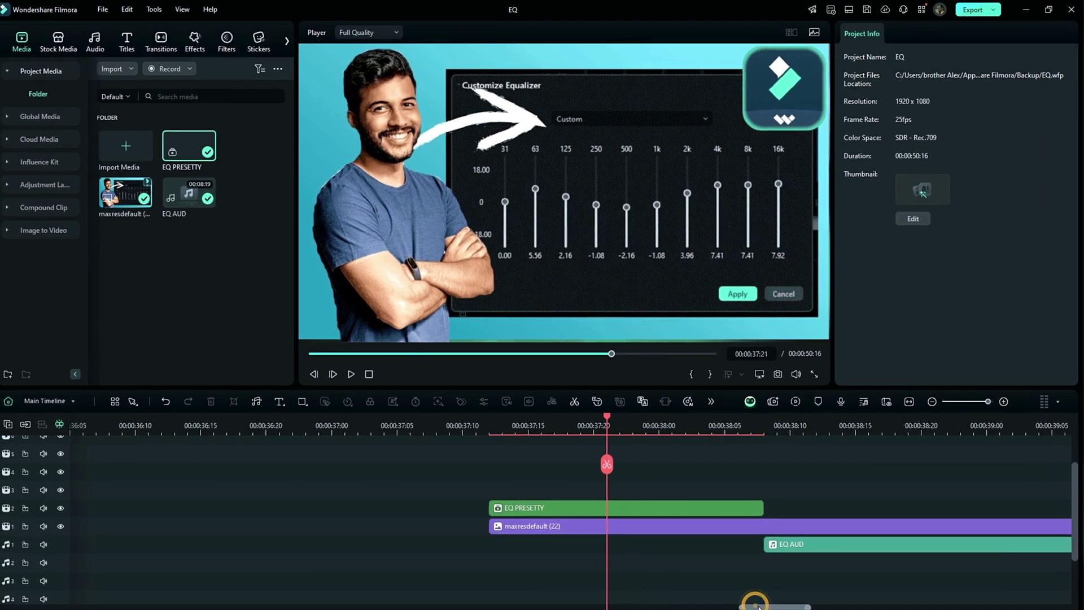
drag(754, 603, 763, 605)
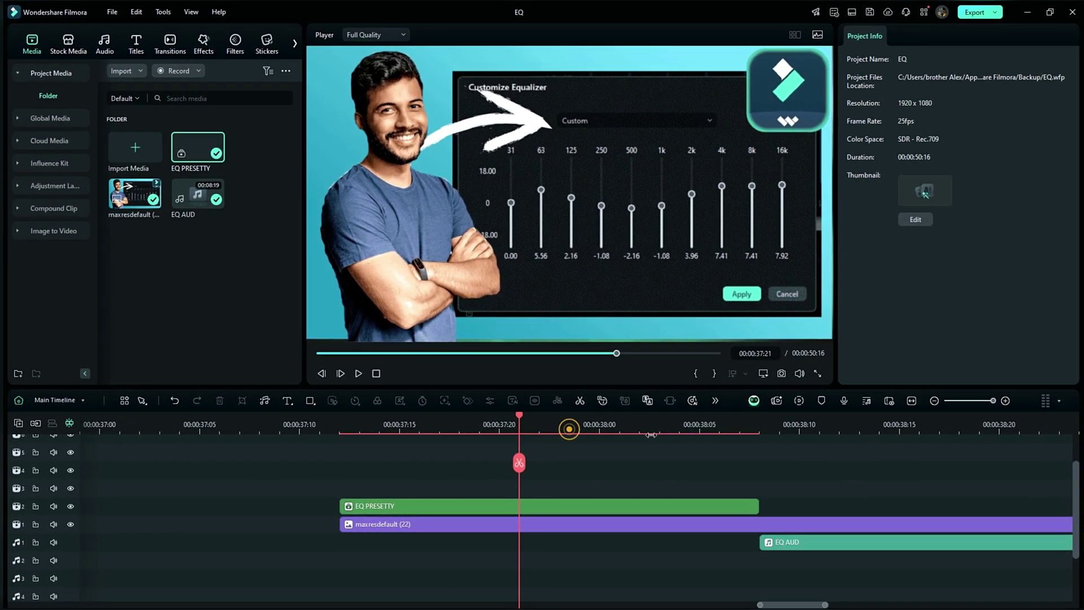
click(506, 530)
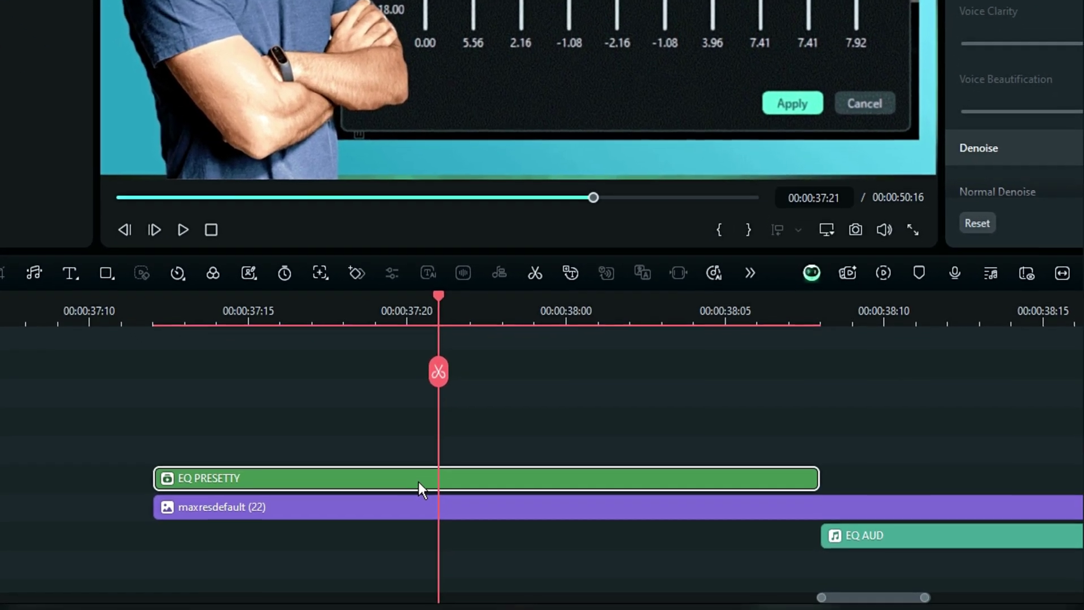
right_click(417, 471)
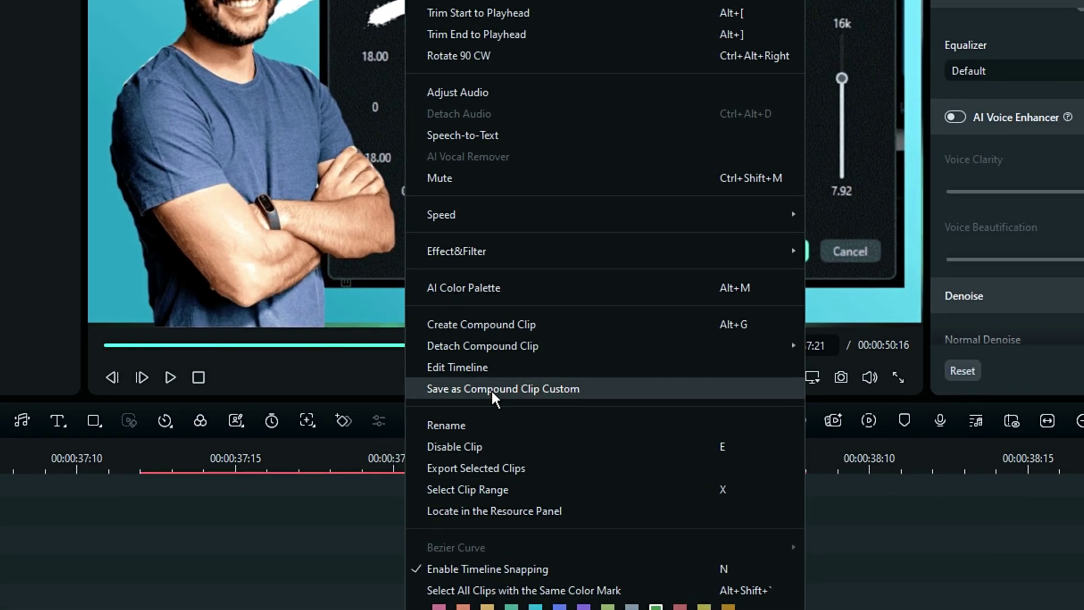
click(490, 388)
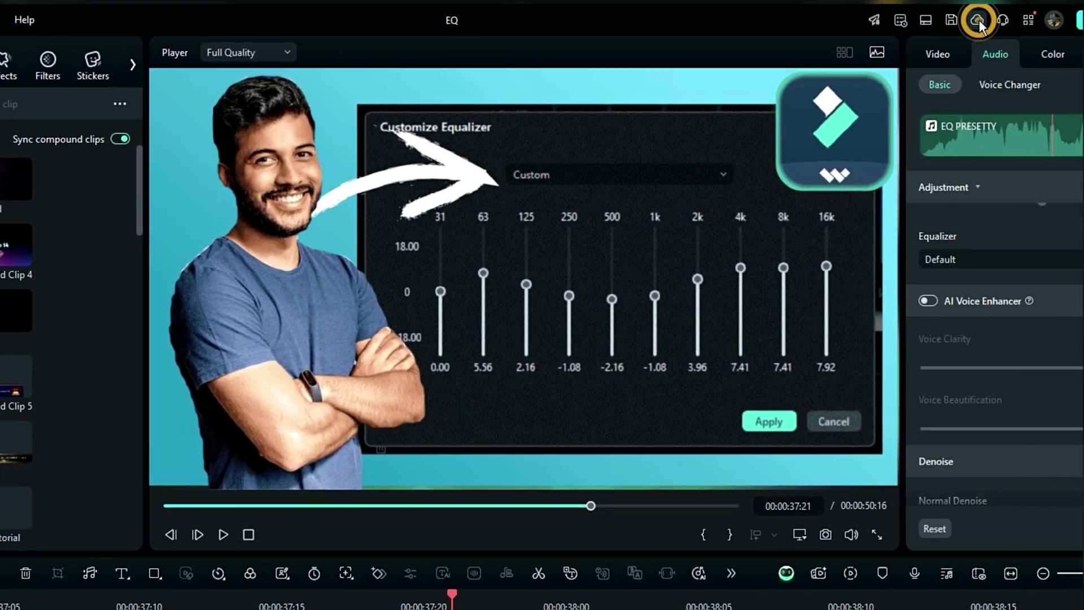
Step: Add EQ PRESETTY from the Custom compound clip library to the timeline after the existing clips
click(1081, 17)
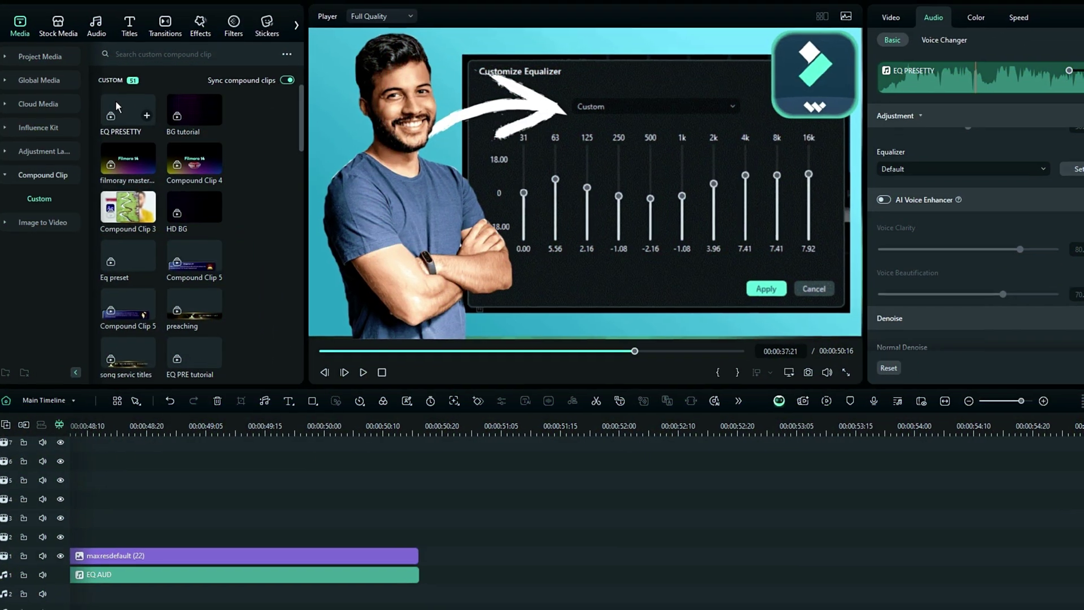
drag(106, 71, 539, 559)
click(506, 374)
key(ctrl+equal)
key(ctrl+equal)
key(ctrl+equal)
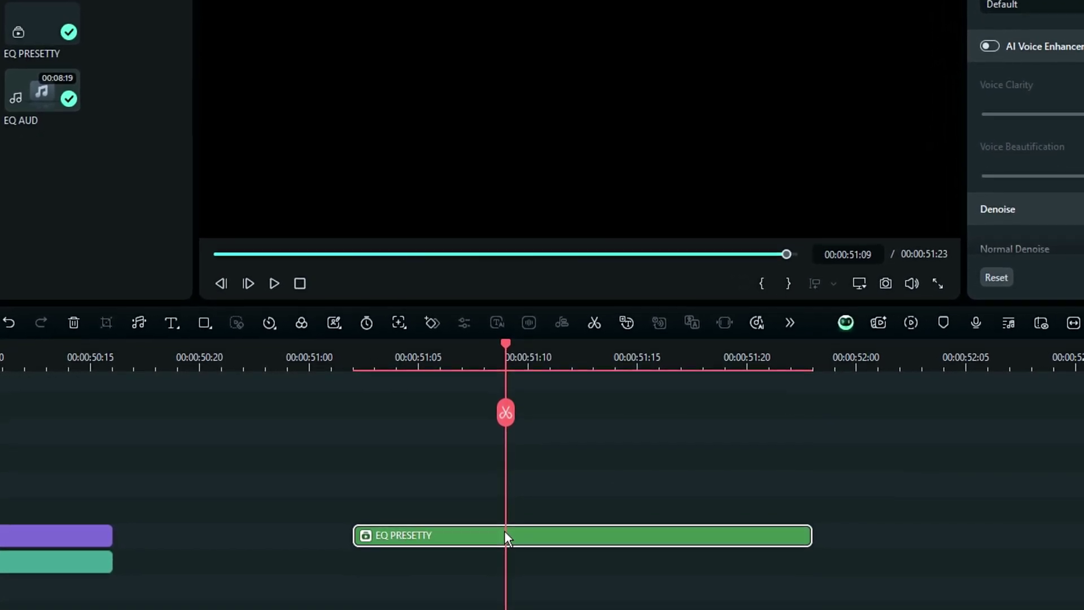
Step: Inside the EQ PRESETTY compound clip, copy the EQ AUD clip's effects
click(520, 535)
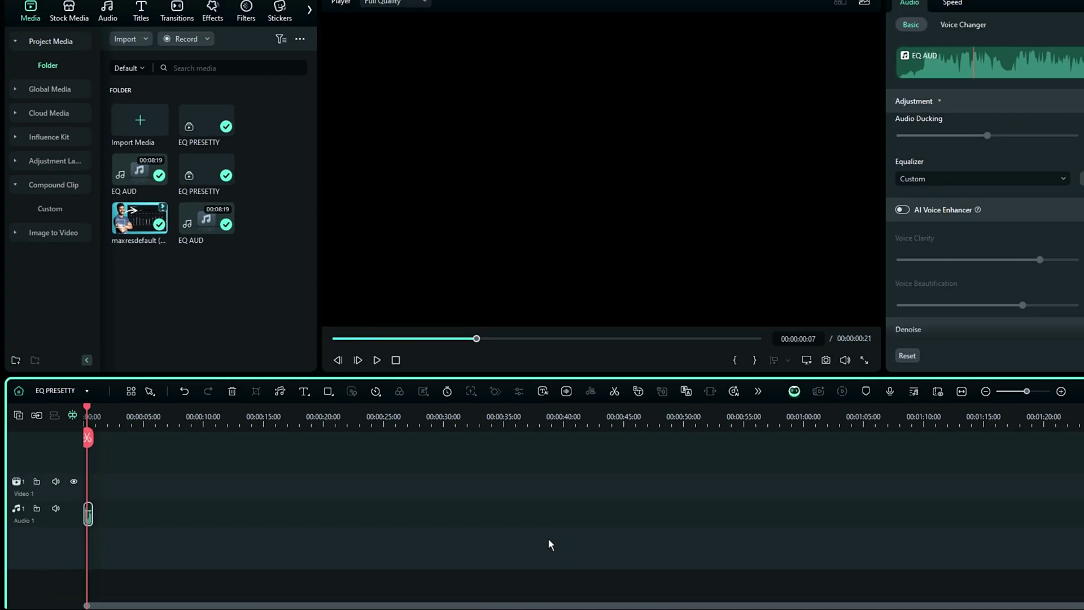
click(43, 428)
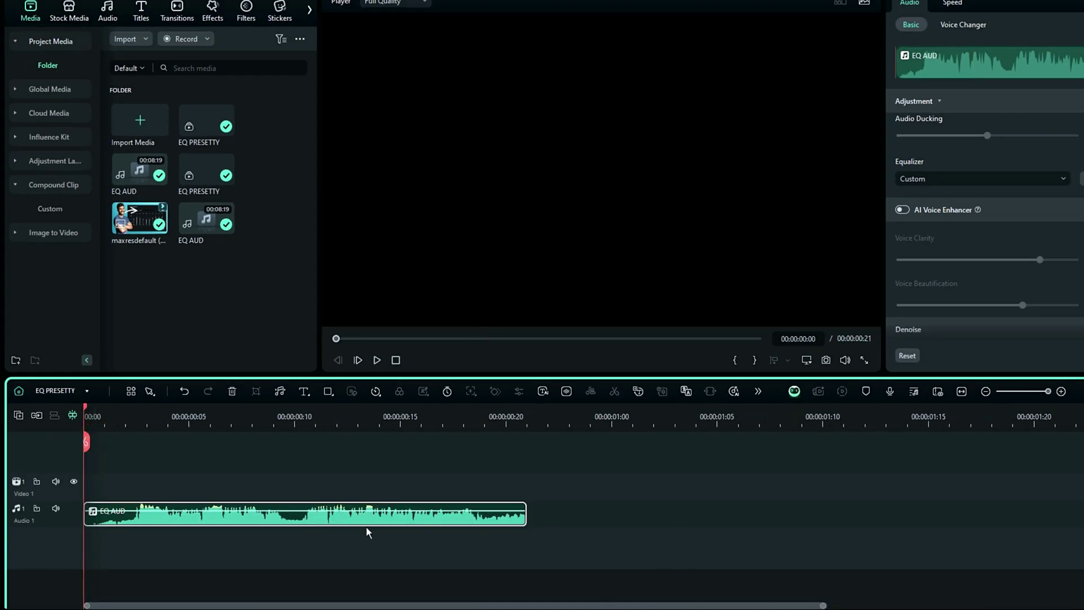
right_click(376, 516)
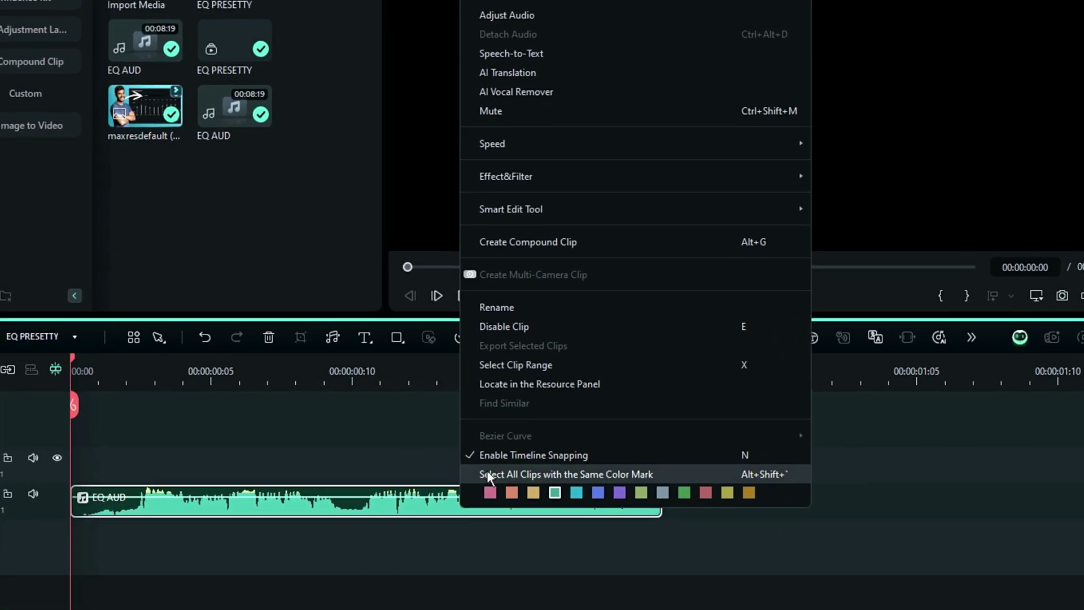
mouse_move(542, 176)
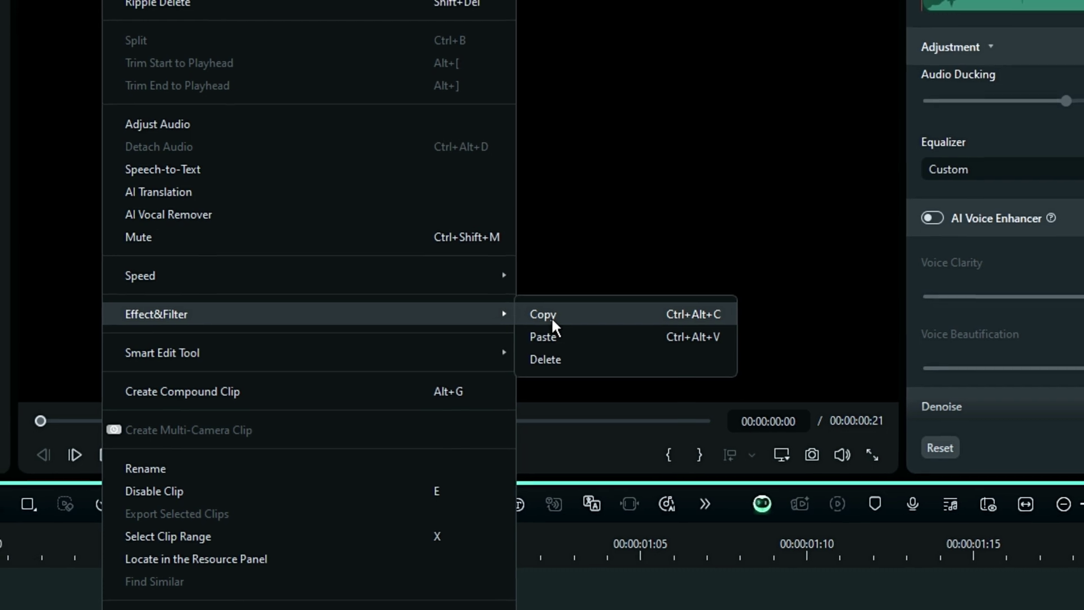
click(552, 316)
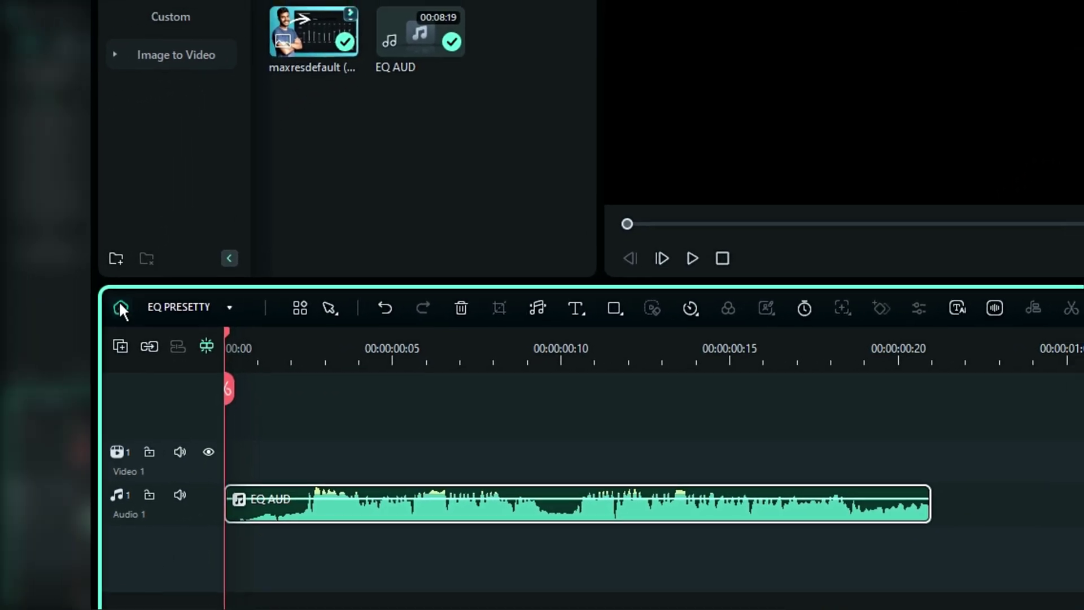
Step: Back on the Main Timeline, paste the copied effects onto the EQ AUD clip
click(73, 317)
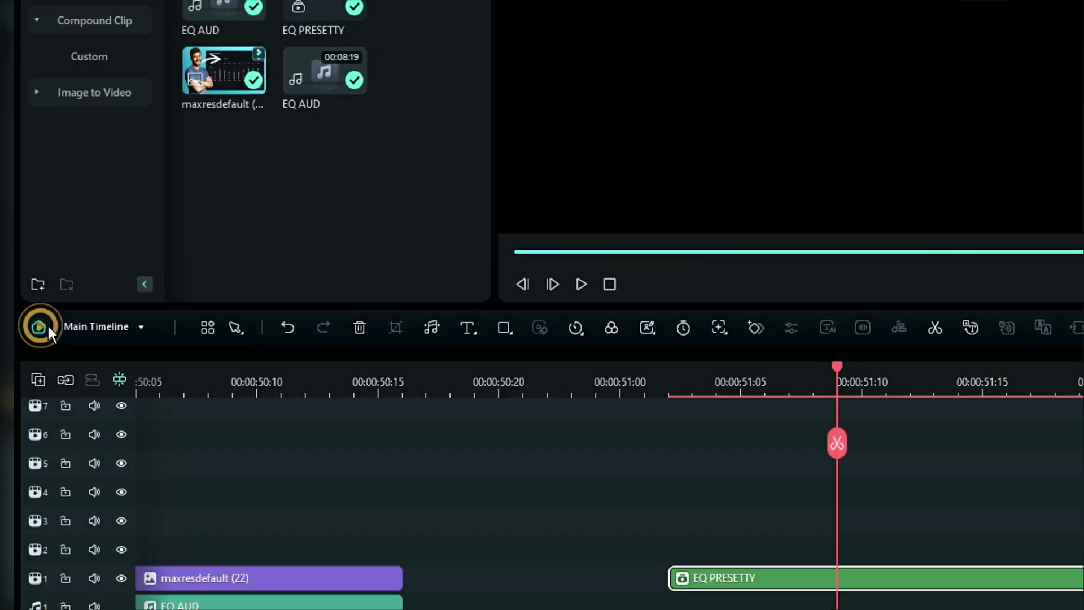
scroll(258, 424, down, 3)
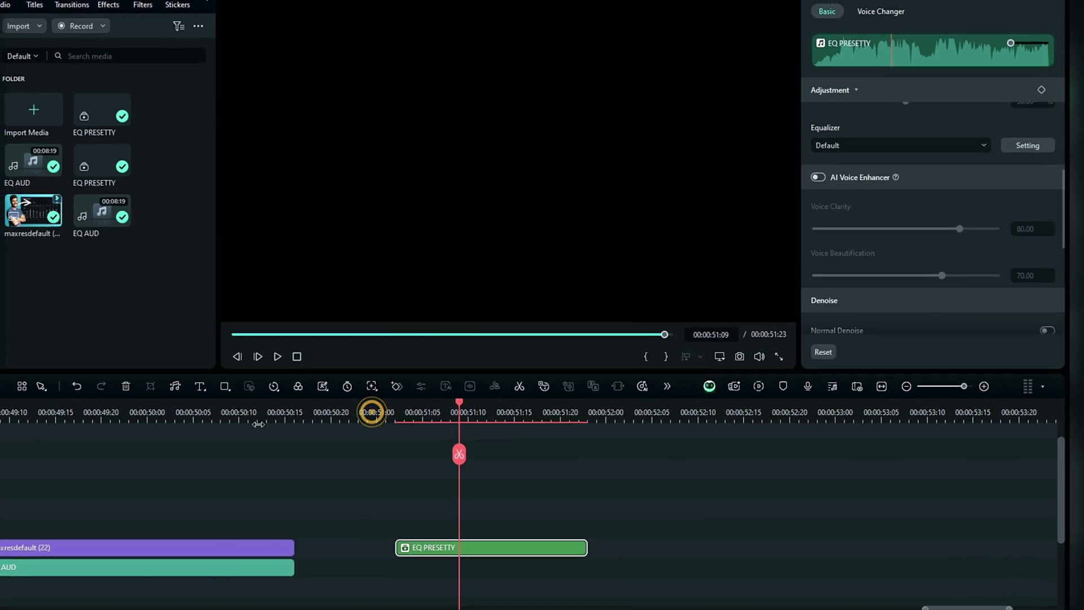
scroll(259, 424, down, 2)
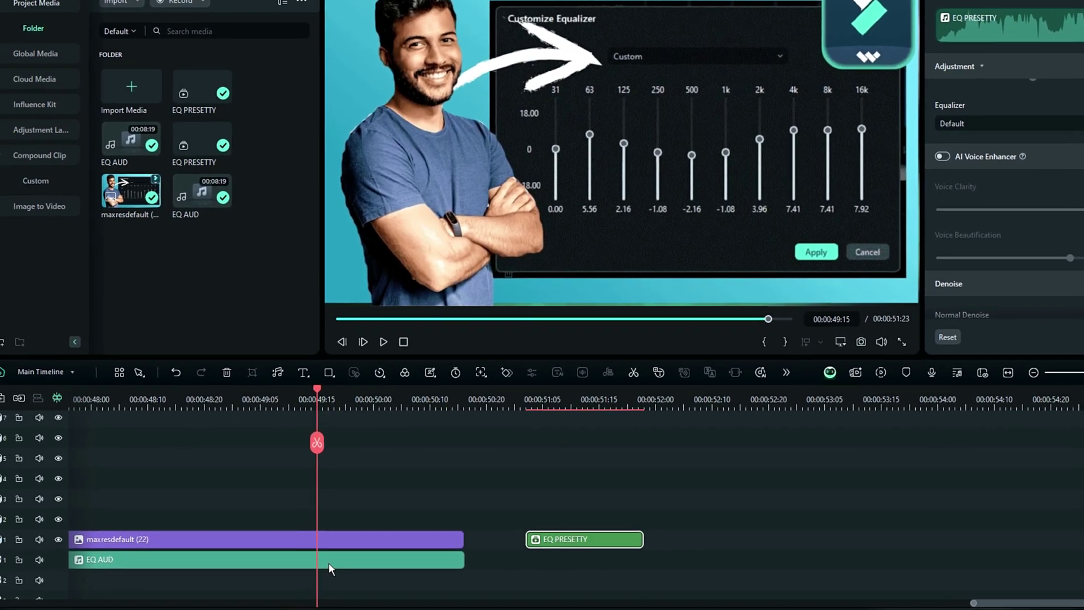
click(304, 570)
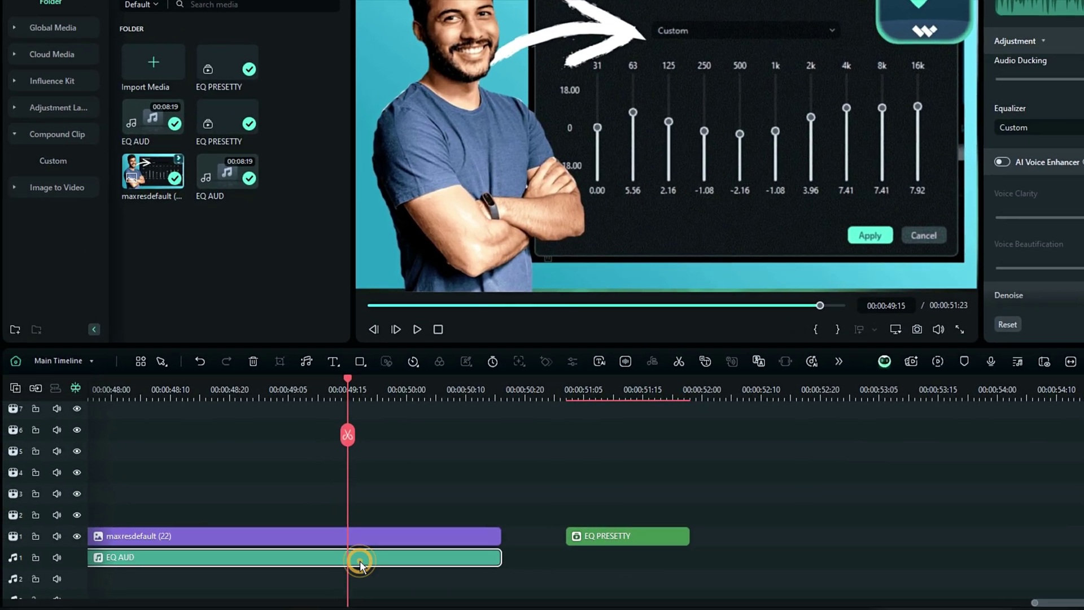
right_click(361, 561)
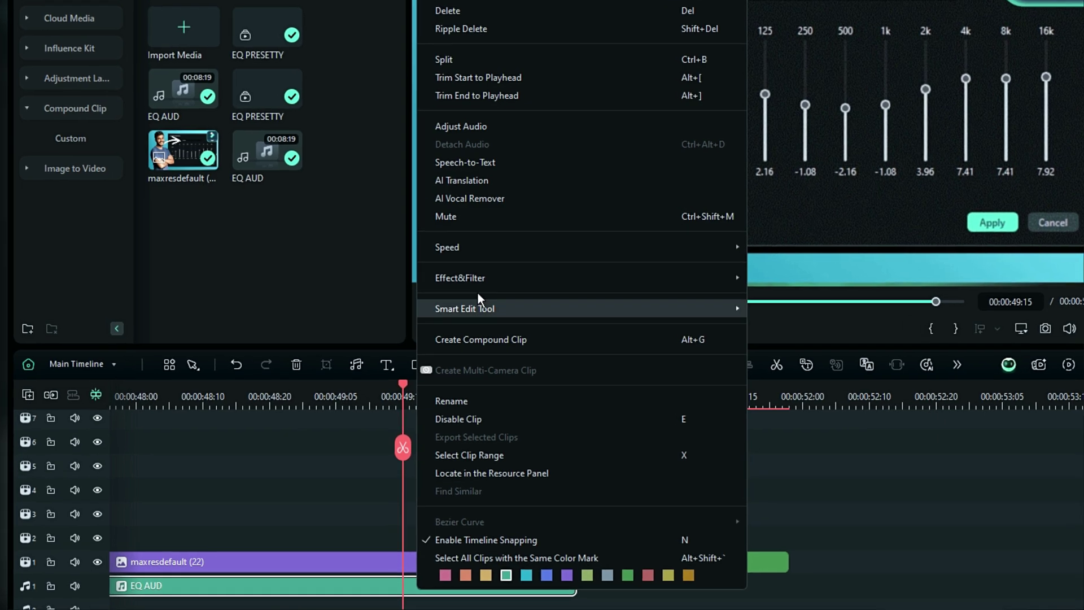
mouse_move(474, 282)
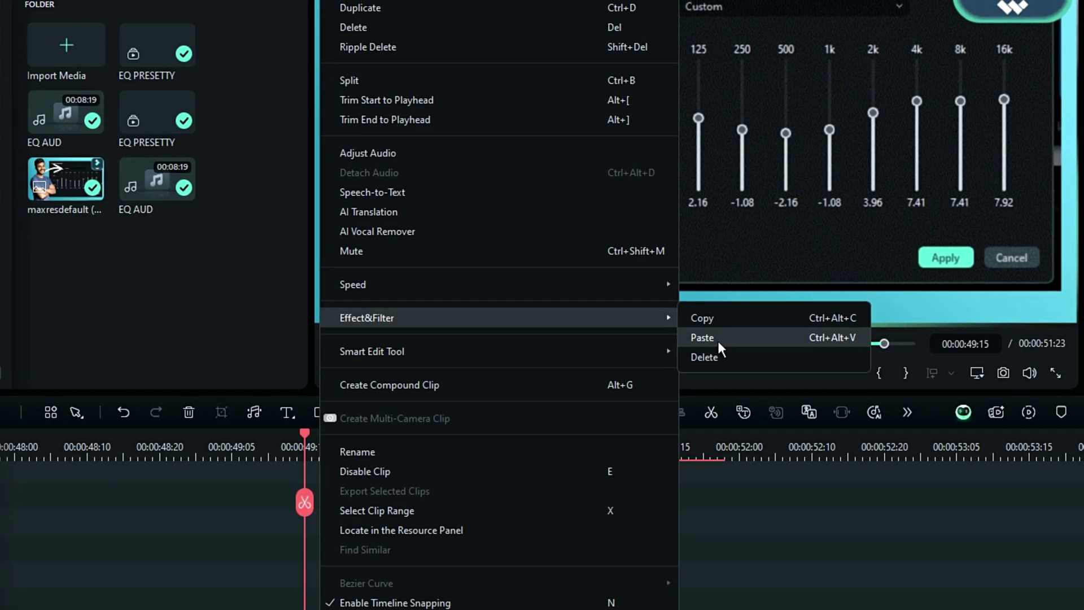
click(718, 342)
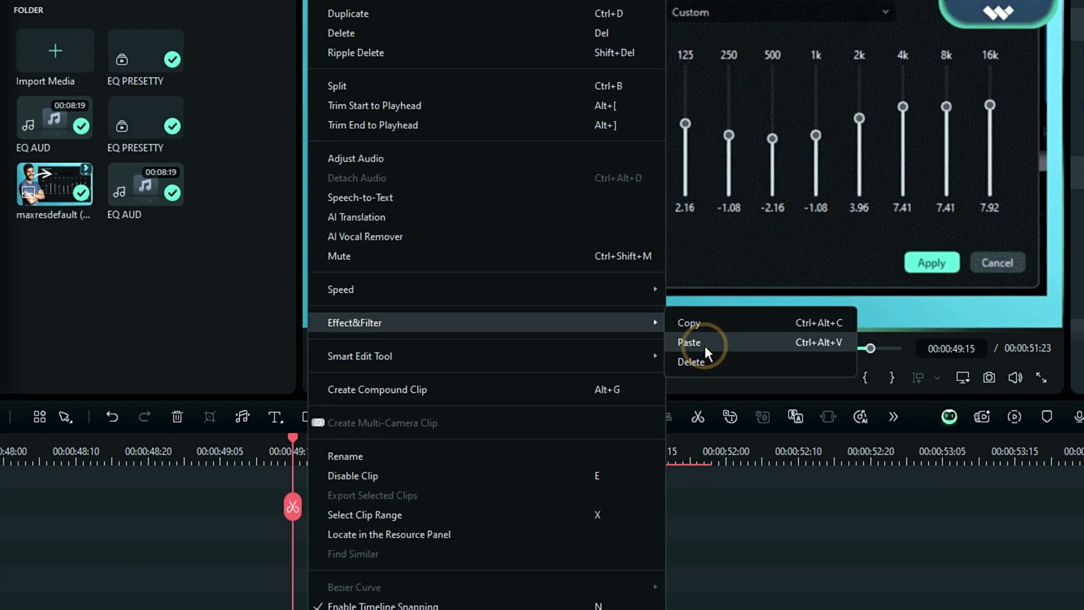